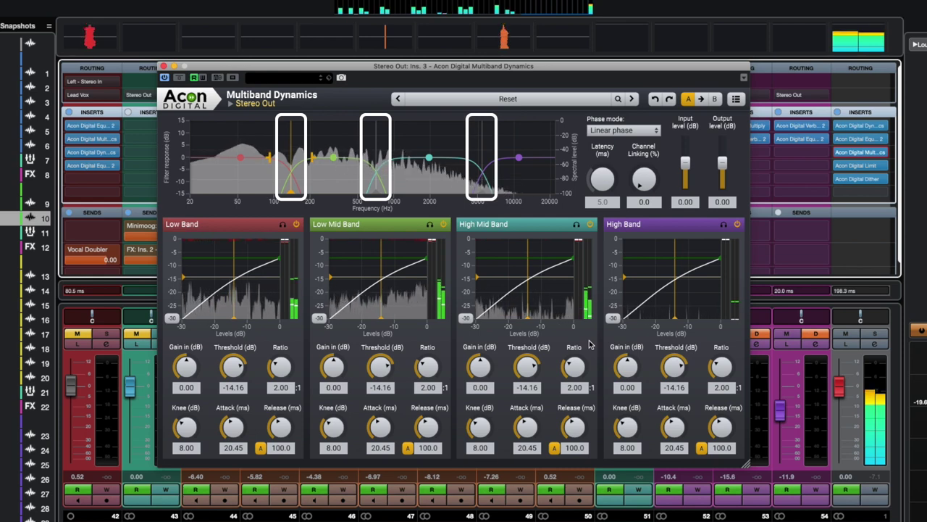
Keep Linear phase; set Low Mid and High Mid thresholds to -18.96 dB, Low Mid knee 0.13 dB, attack 23.64 ms.
left_click(632, 130)
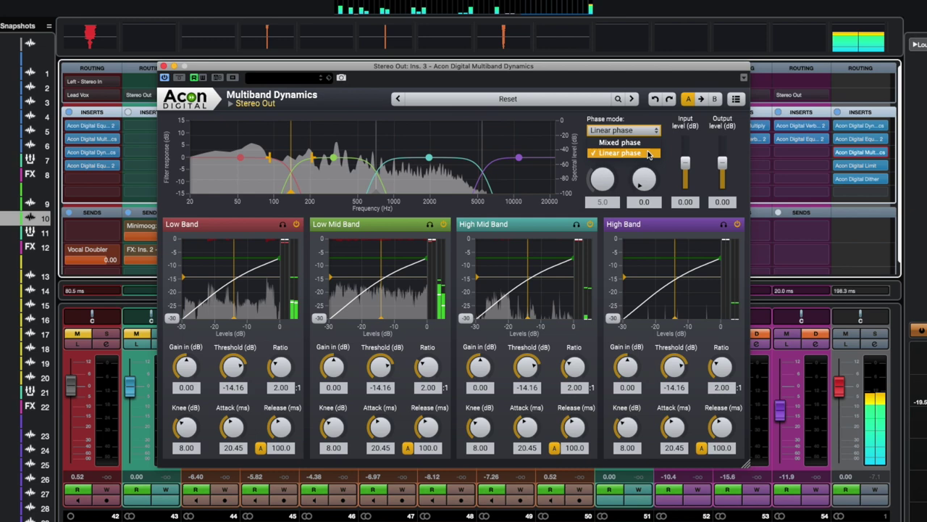
left_click(650, 153)
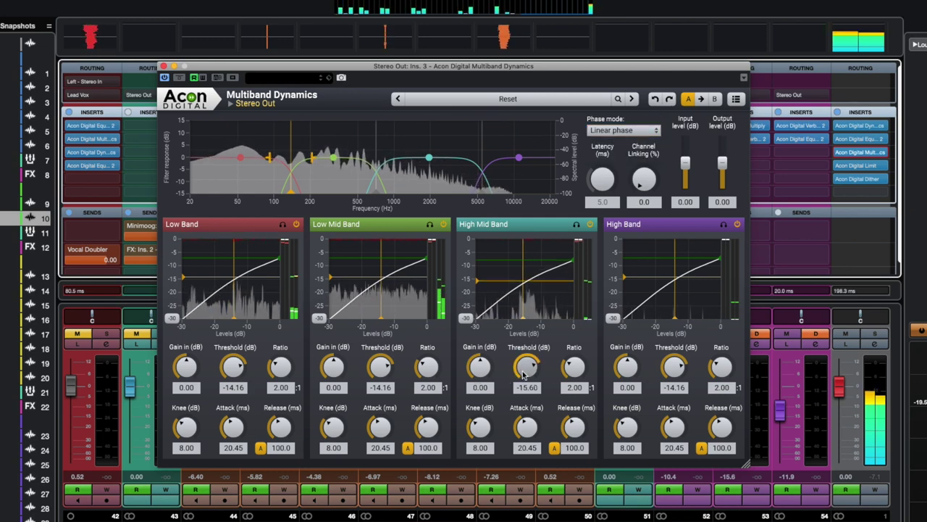
left_click_drag(525, 374, 523, 385)
left_click_drag(377, 367, 375, 370)
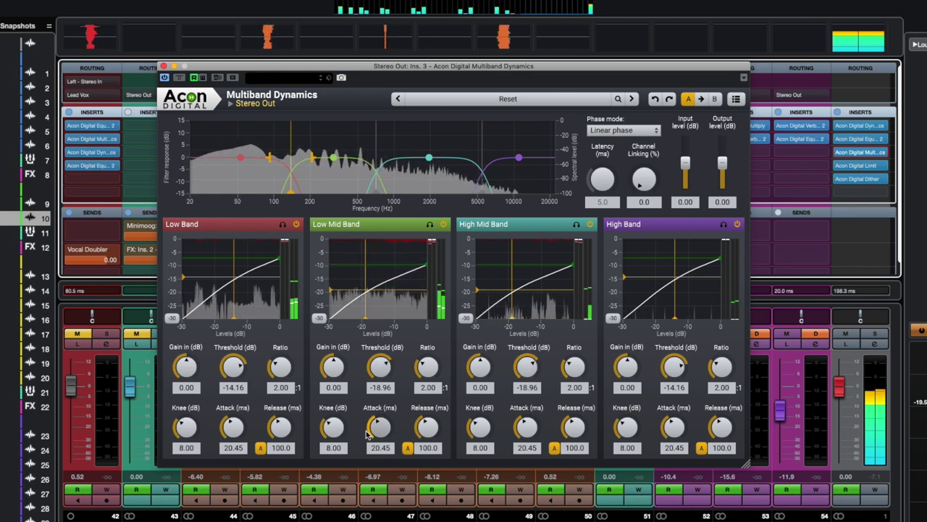
left_click_drag(336, 427, 334, 470)
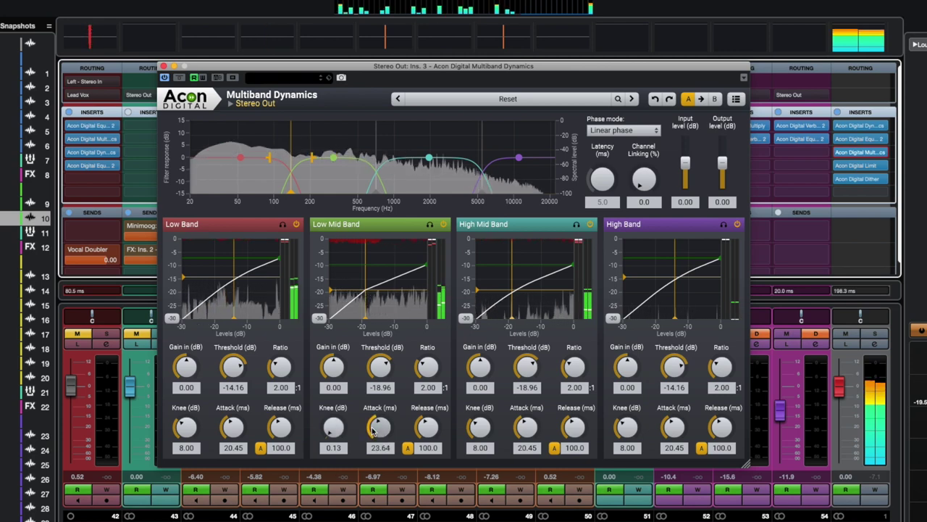
Try Mixed phase and set Low, High Mid and High Band thresholds to -15.36, -17.28 and -14.88 dB.
left_click(621, 131)
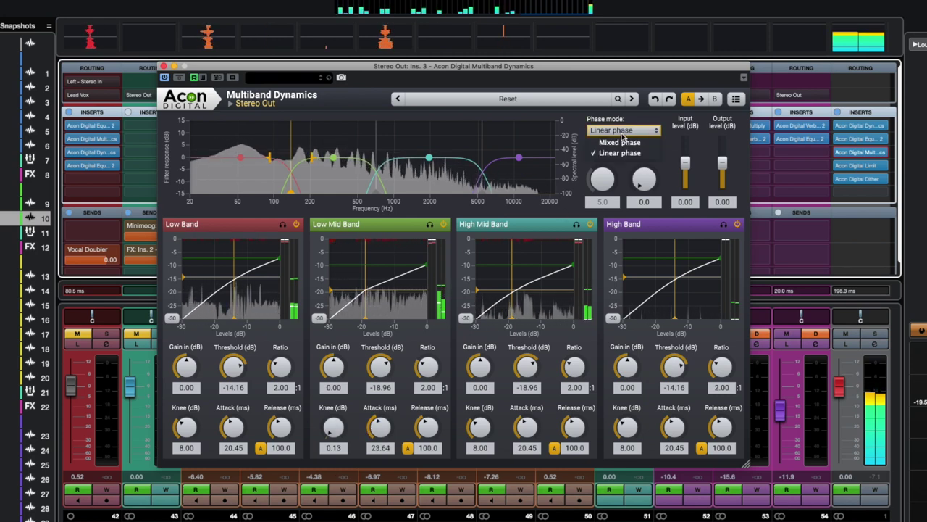
left_click(622, 143)
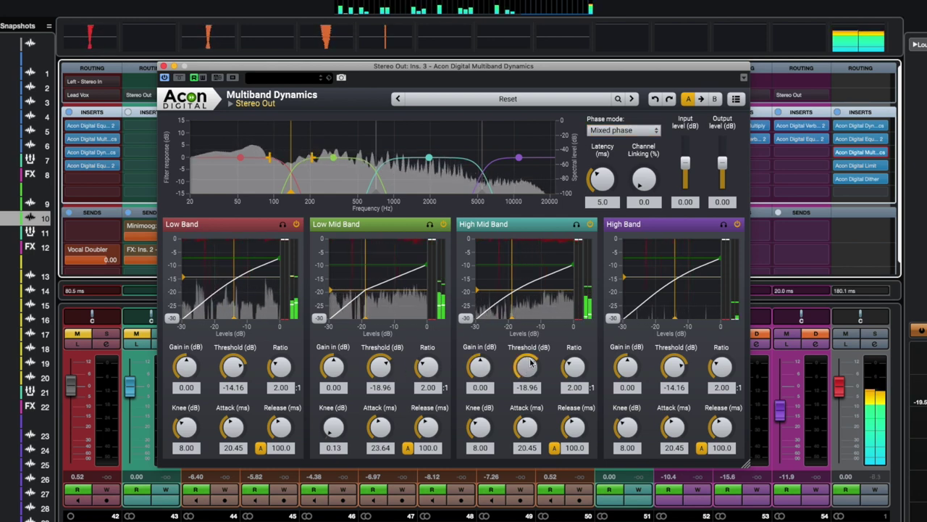
scroll(529, 366, "up", 1)
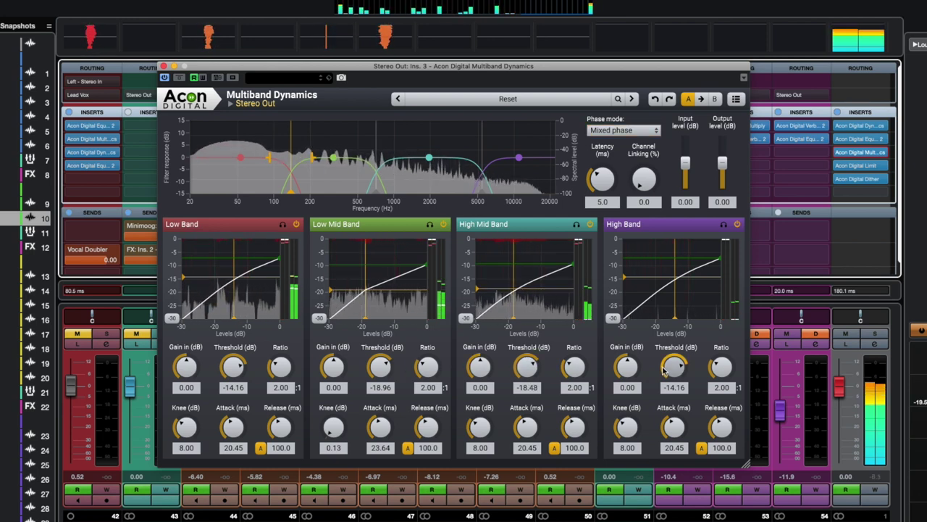
scroll(666, 370, "down", 2)
scroll(667, 369, "down", 1)
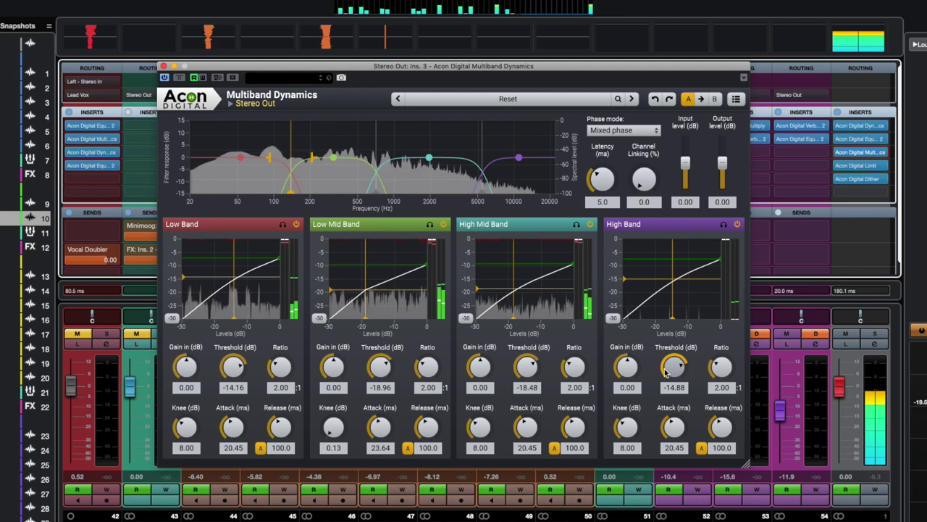
scroll(235, 369, "down", 5)
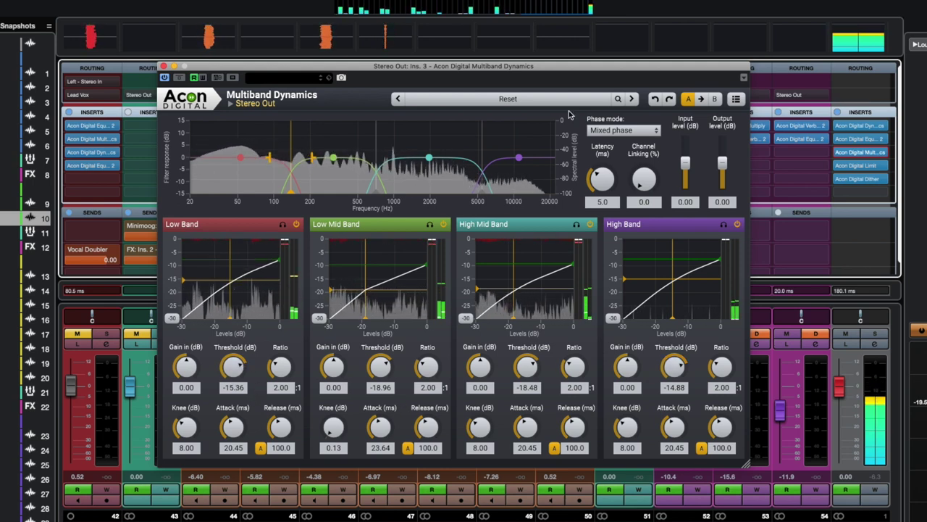
Return the Stereo Out compressor to Linear phase.
left_click(623, 129)
left_click(614, 154)
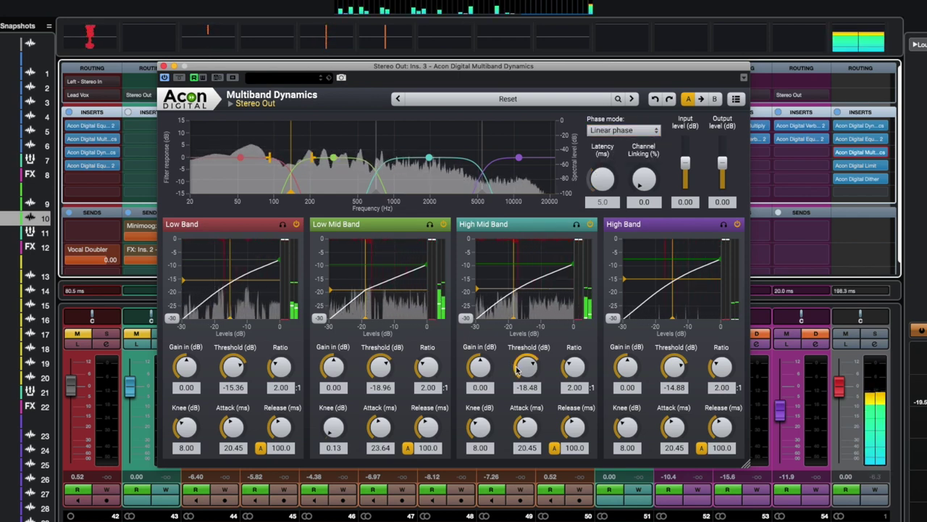
scroll(386, 369, "up", 3)
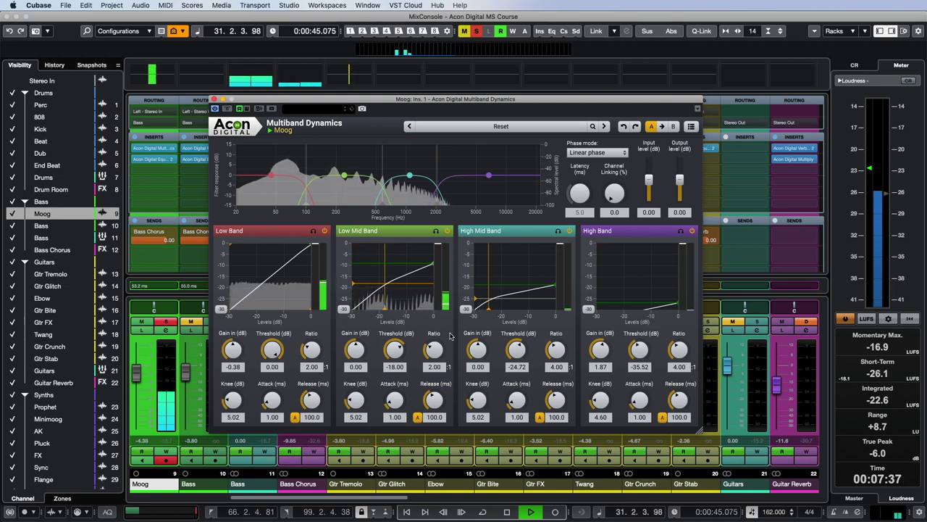
left_click(314, 231)
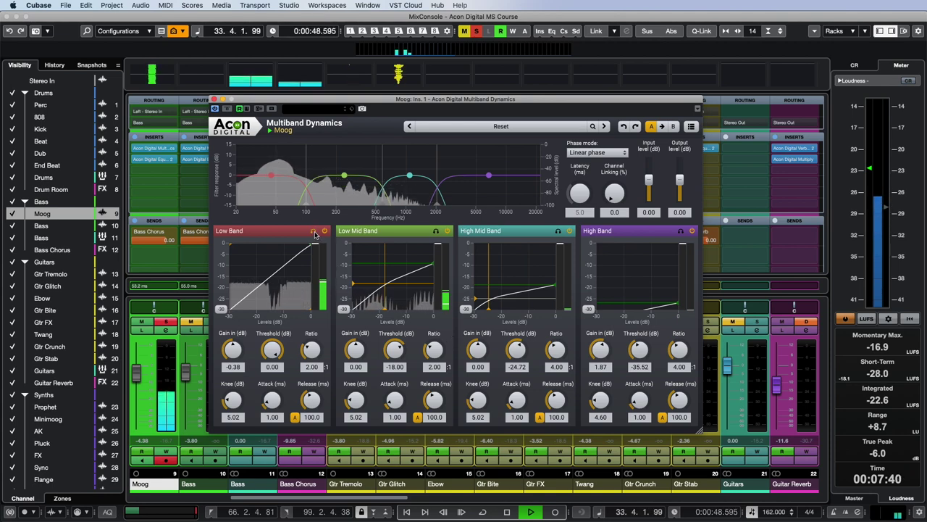
left_click(436, 234)
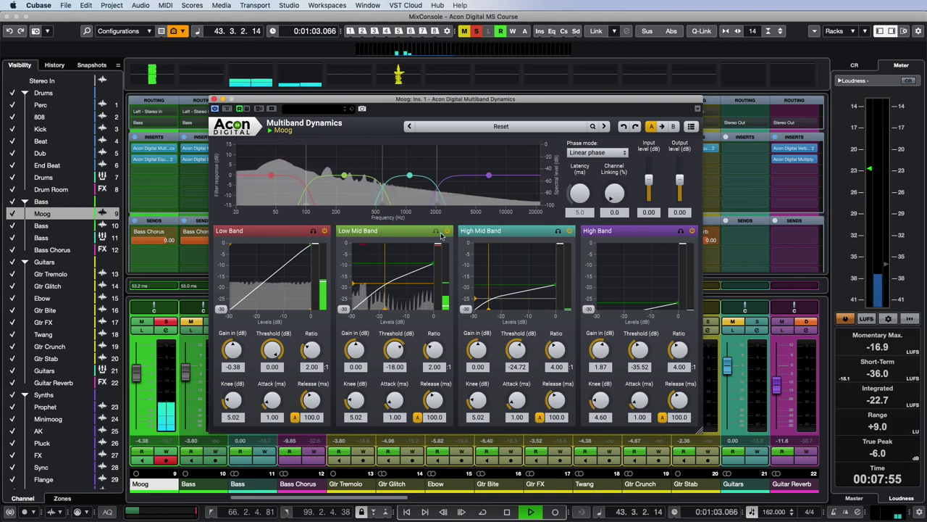
left_click(558, 232)
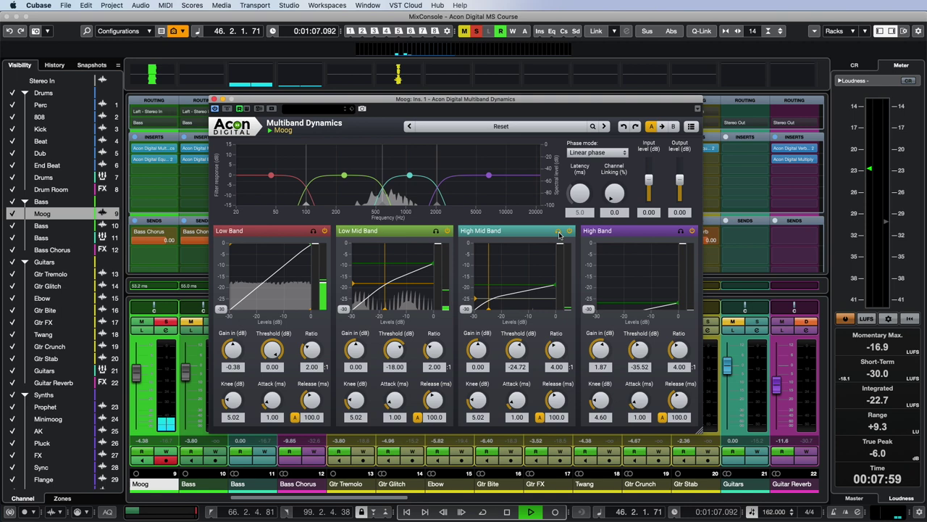
left_click(559, 233)
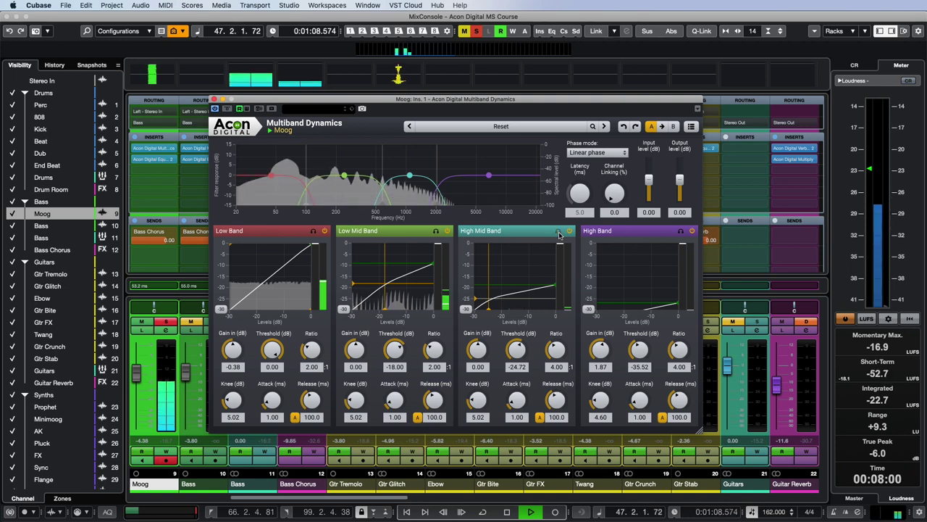
Bypass the Moog channel's Multiband Dynamics for comparison, then switch it back on.
left_click(228, 109)
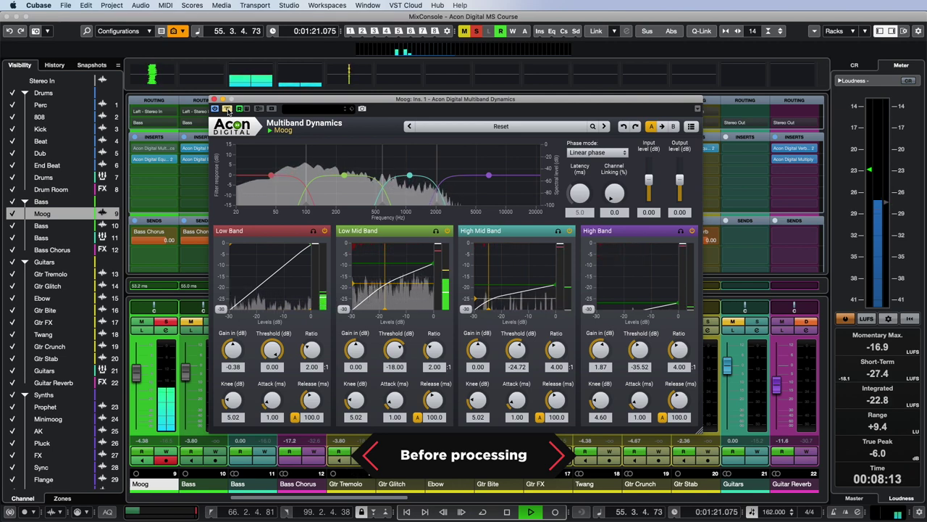
left_click(227, 110)
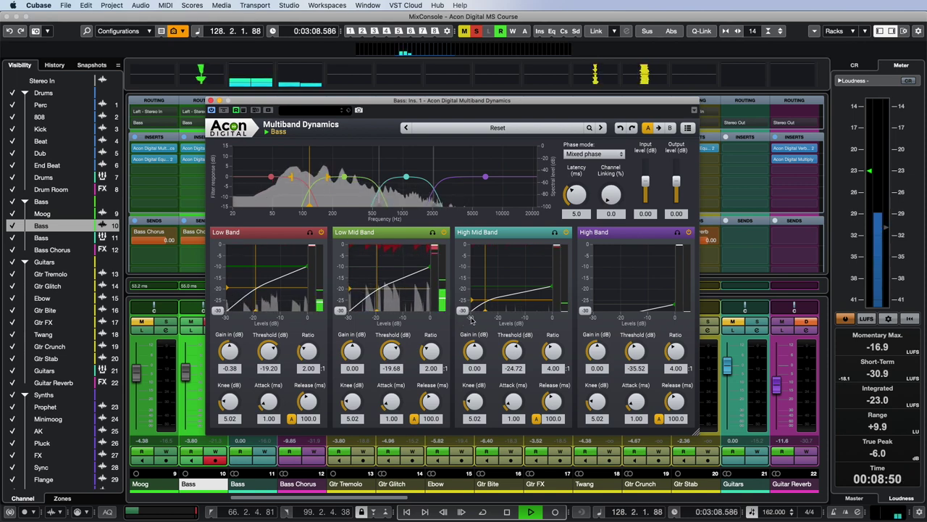
Try Linear phase on the Bass compressor, then settle on Mixed phase.
left_click(596, 154)
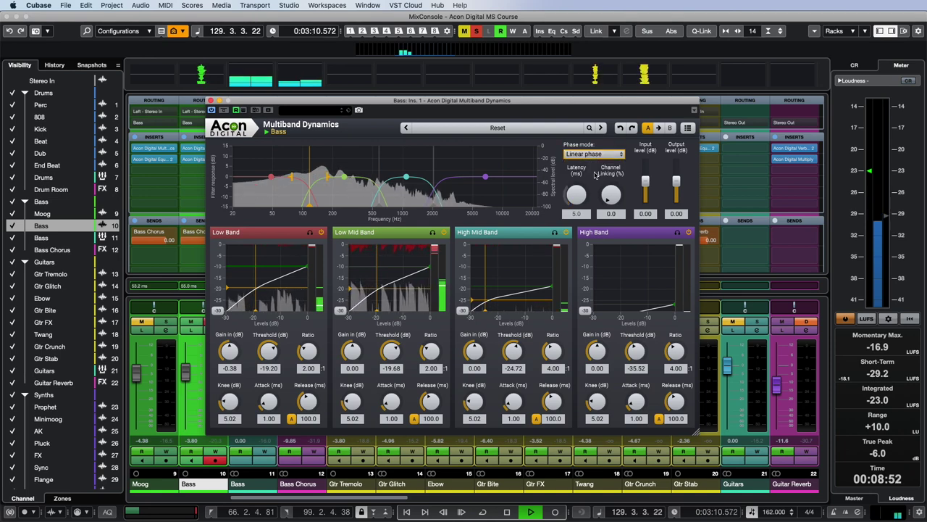
left_click(595, 173)
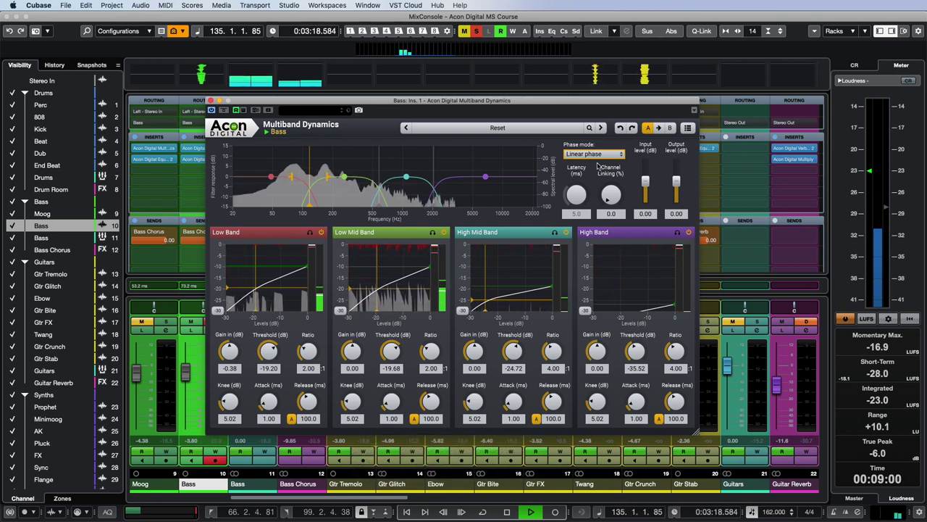
left_click(600, 155)
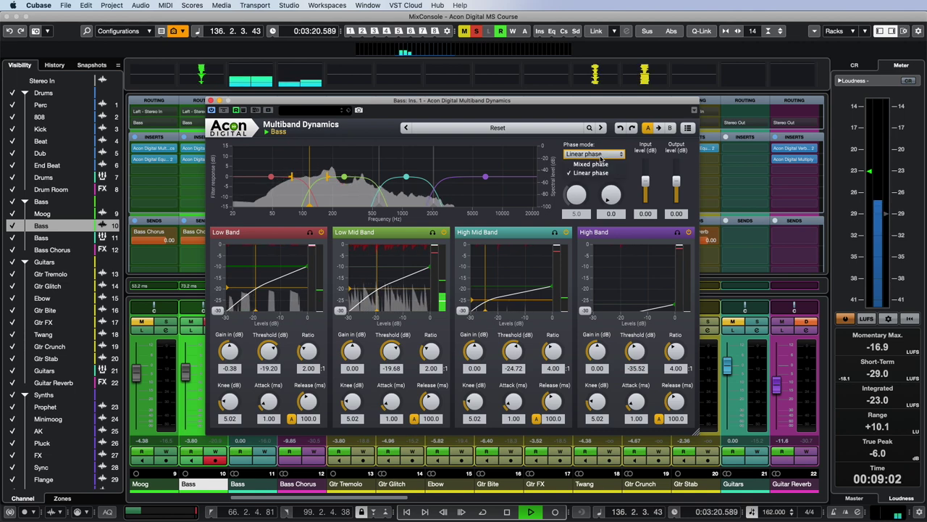
left_click(598, 161)
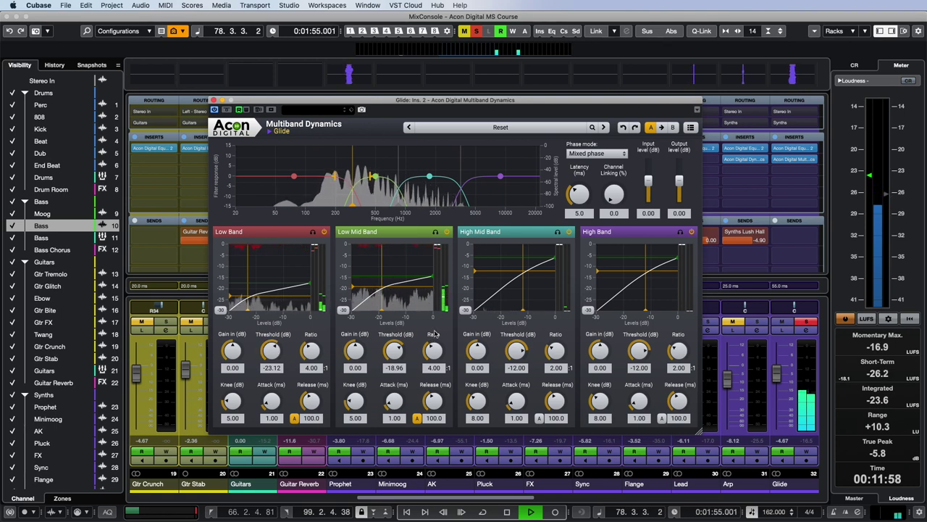
Bypass the Glide channel's Multiband Dynamics to hear the synth unprocessed.
left_click(228, 110)
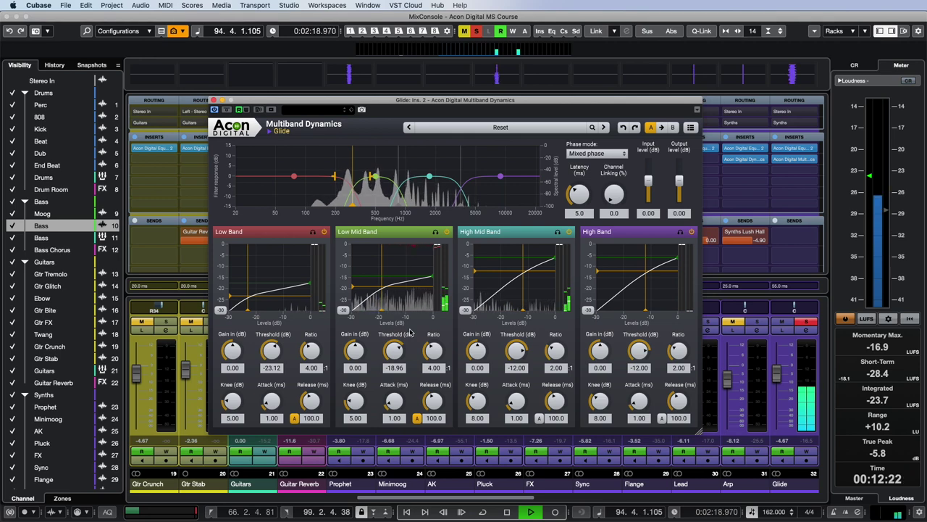
key("space")
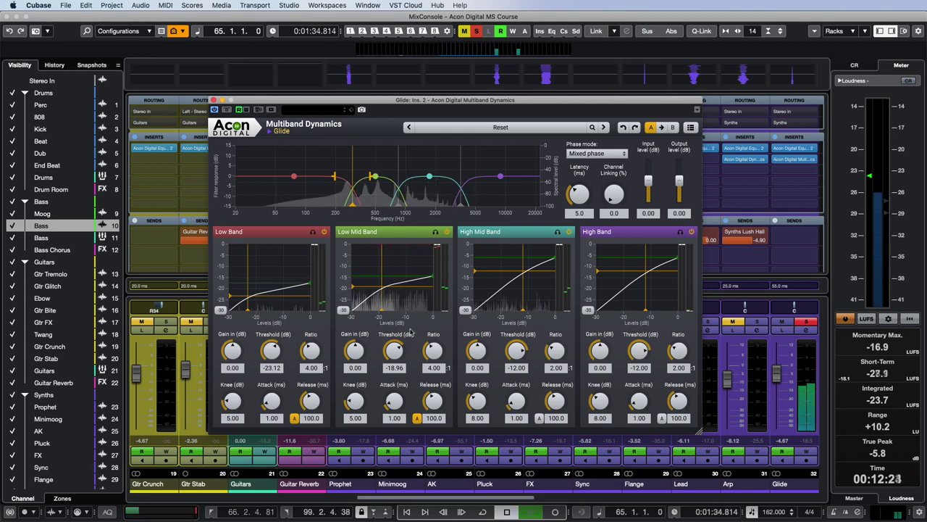
key("space")
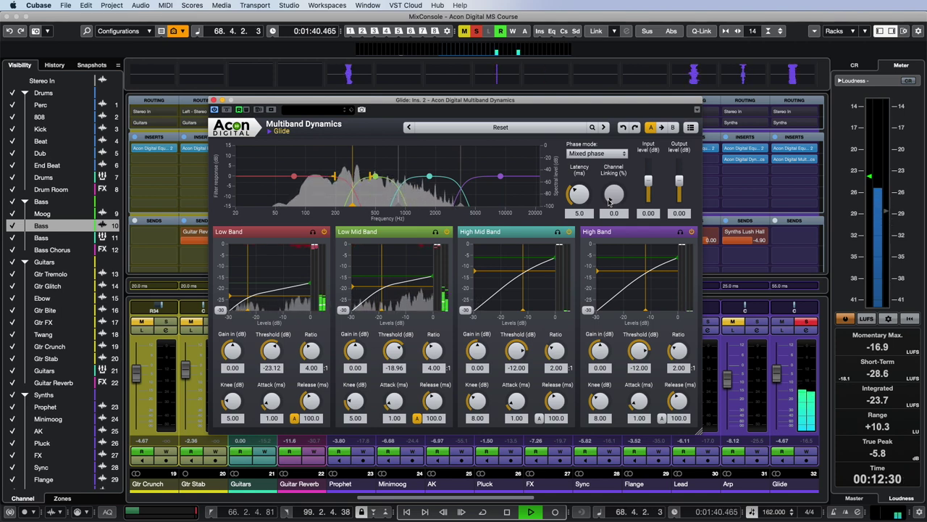
left_click_drag(610, 201, 611, 166)
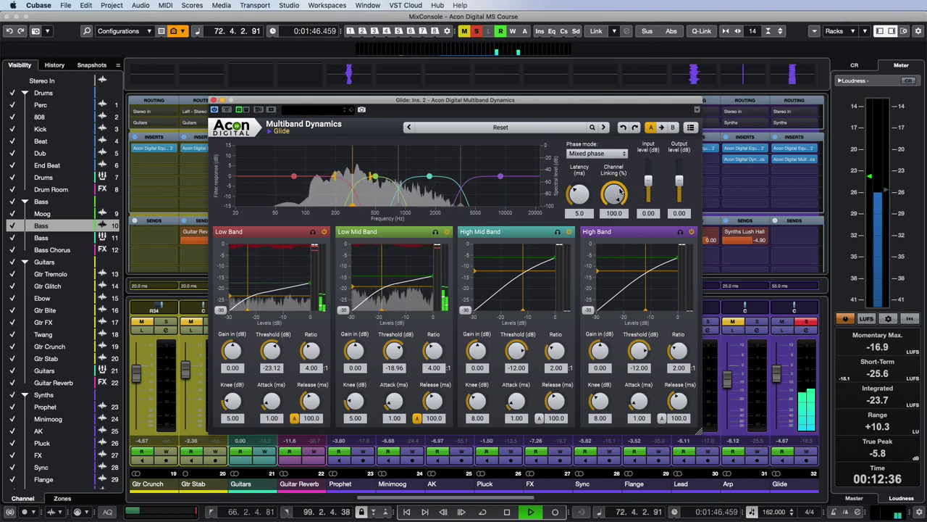
left_click_drag(619, 191, 617, 225)
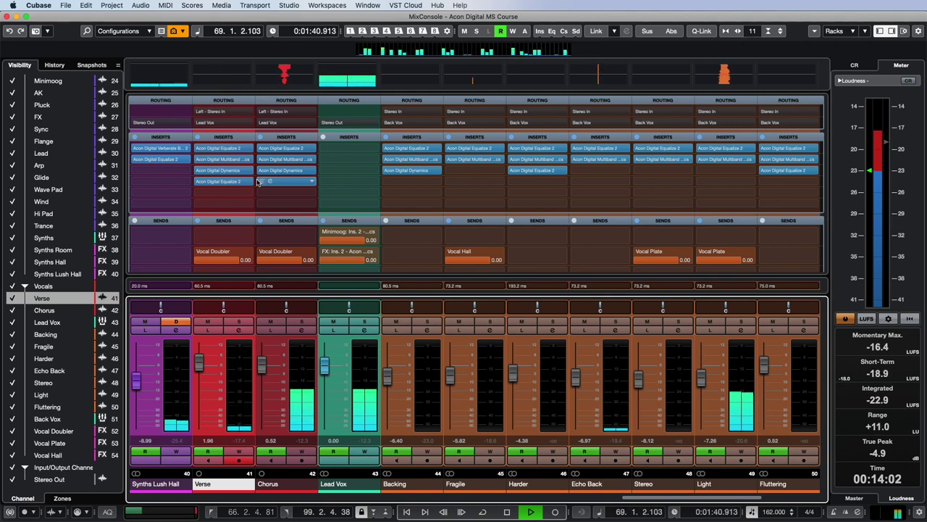
Copy Equalize 2 from Verse into Chorus insert slot 4 and open Chorus's Multiband Dynamics.
left_click_drag(259, 182, 270, 181)
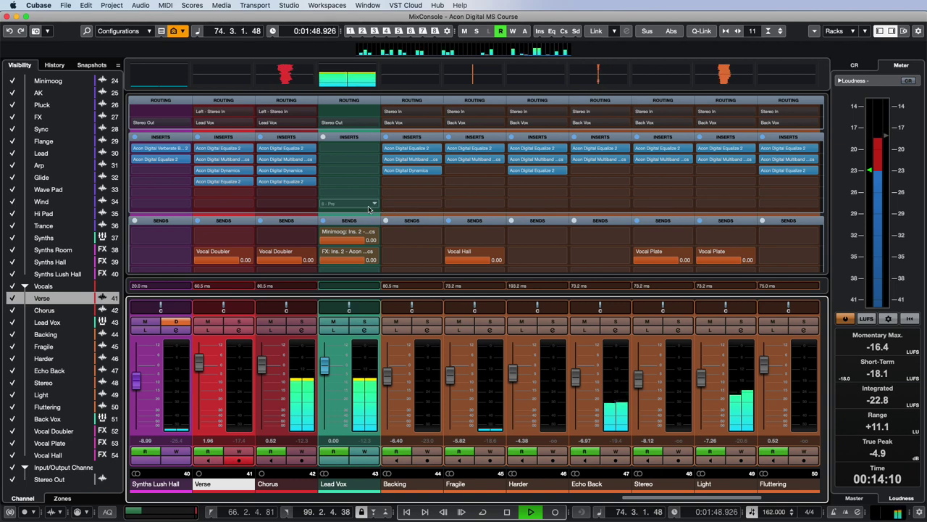
left_click(272, 159)
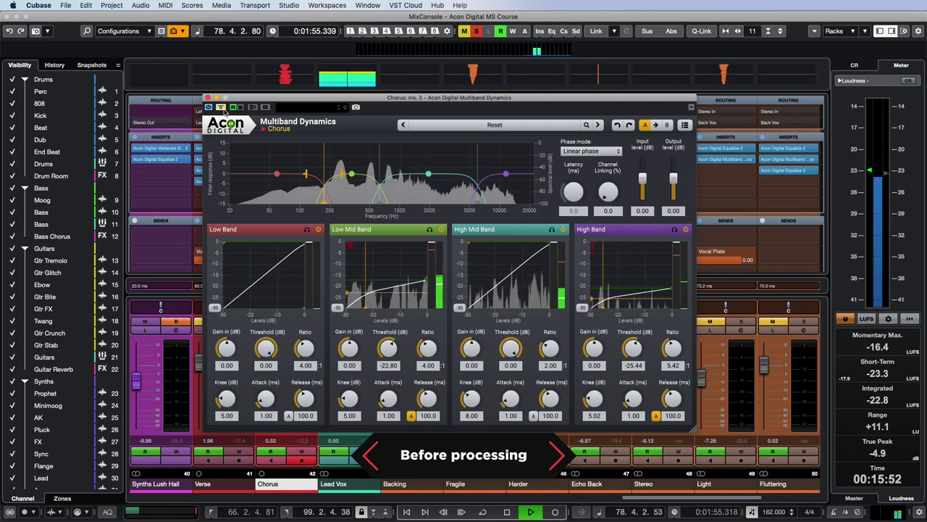
Take the Chorus Multiband Dynamics out of bypass so it processes again.
left_click(221, 107)
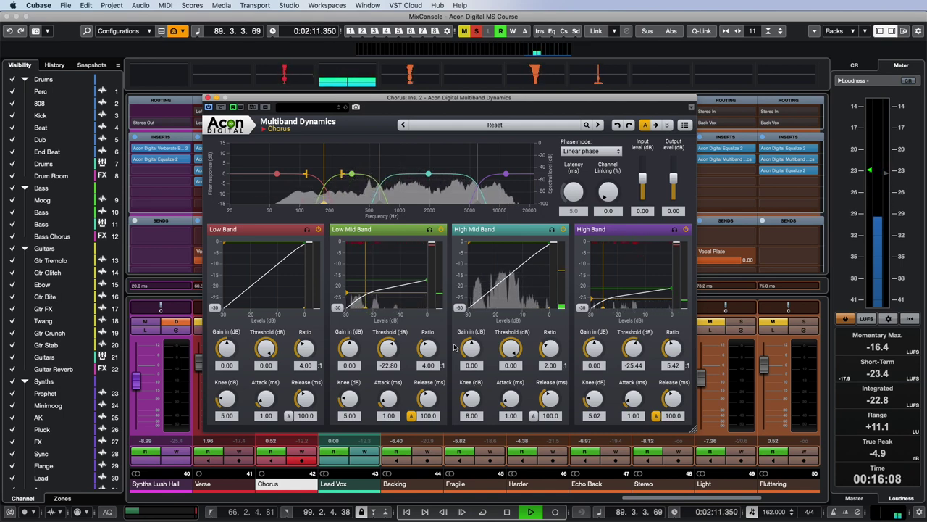
Solo the Chorus compressor's Low Mid band, then its High band, replaying the section to listen.
left_click(430, 230)
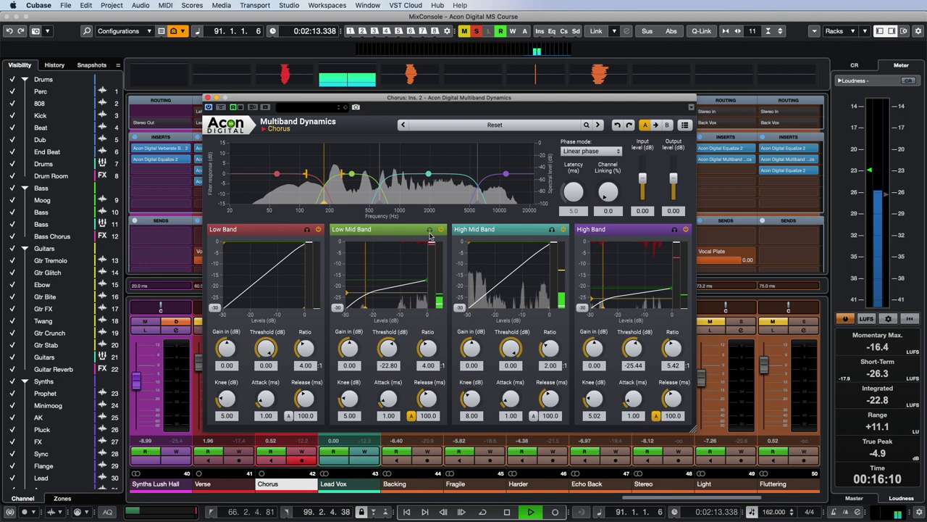
key("space")
key("space")
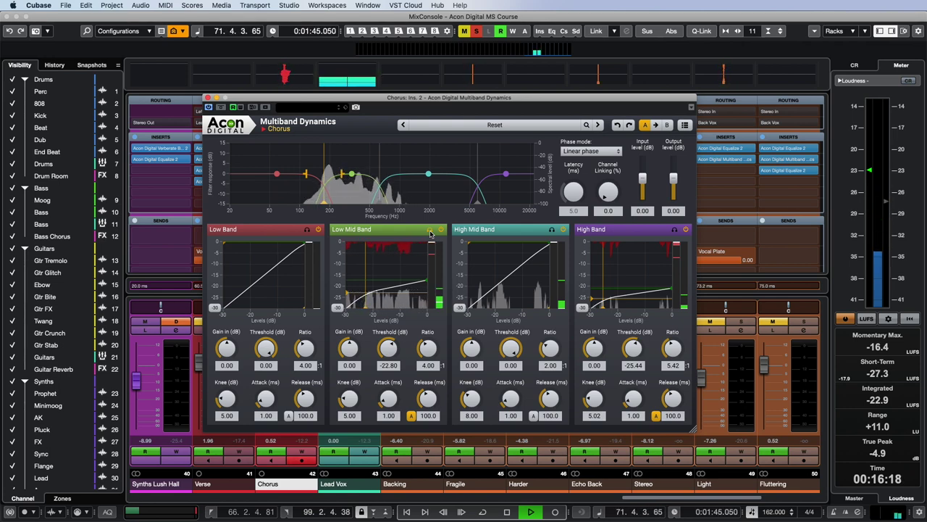
left_click(674, 230)
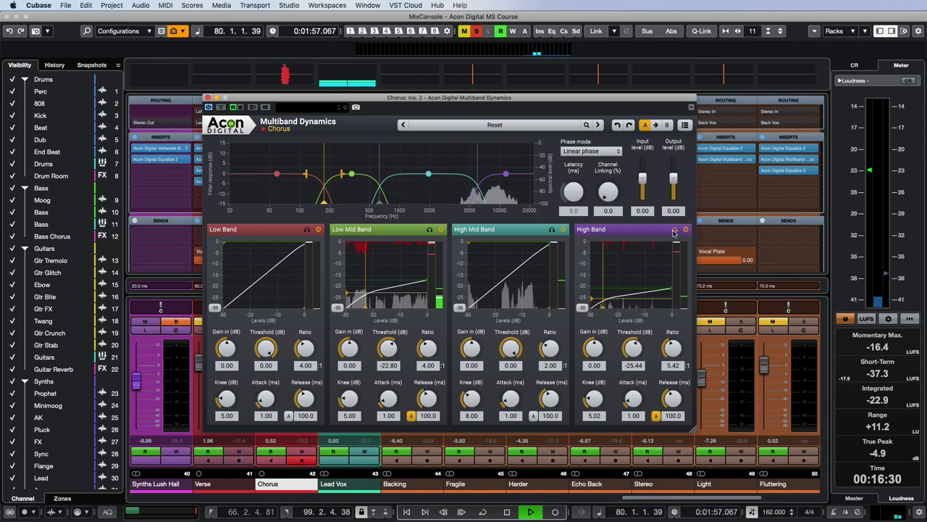
key("space")
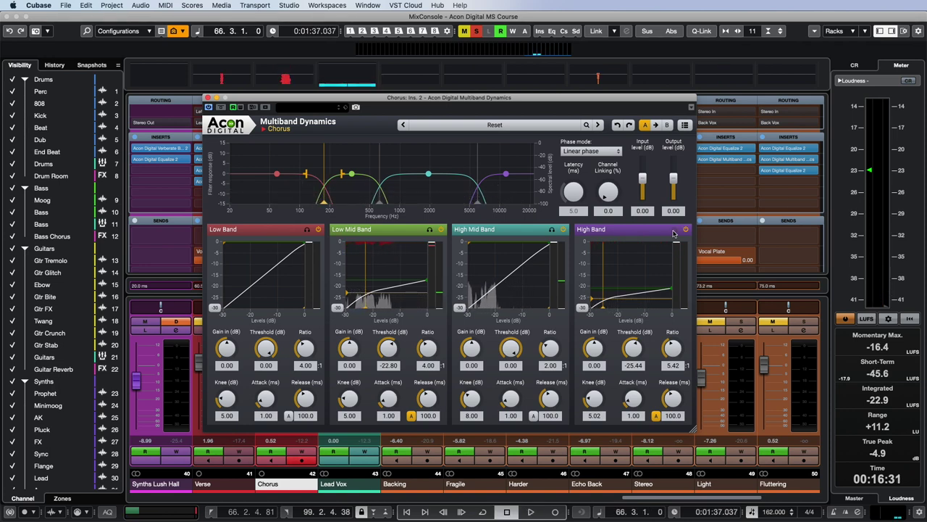
key("space")
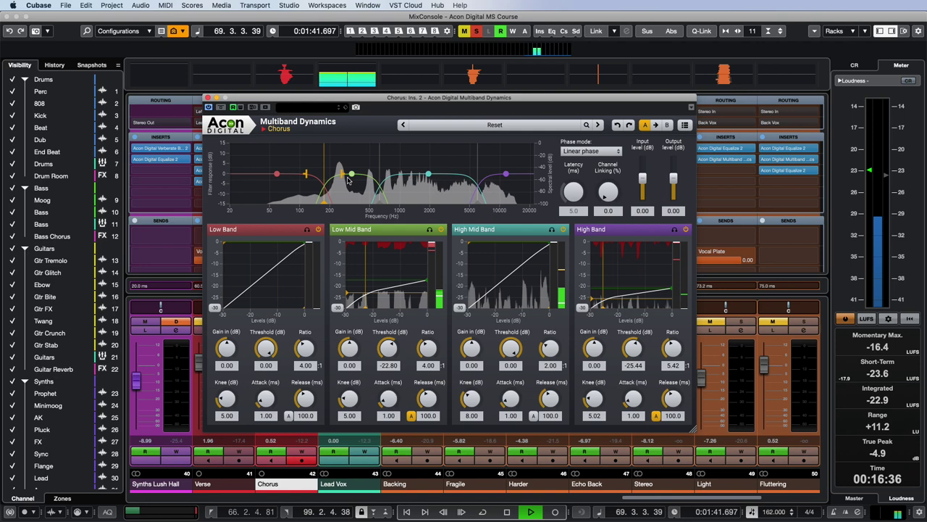
Steepen the Chorus low-mid crossover slope to 15.6 dB/oct.
mouse_move(343, 178)
left_mouse_down()
mouse_move(330, 179)
mouse_move(343, 181)
left_mouse_up()
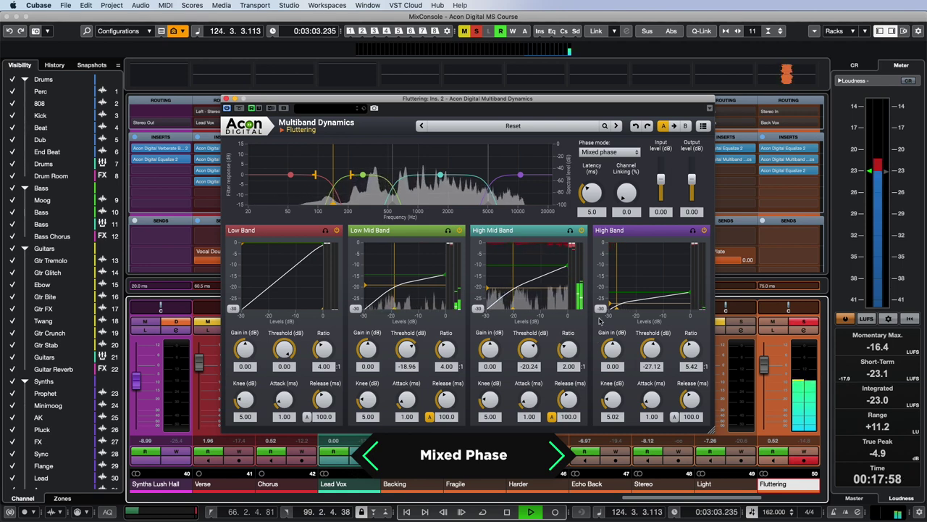
key("space")
left_click(634, 154)
left_click(623, 171)
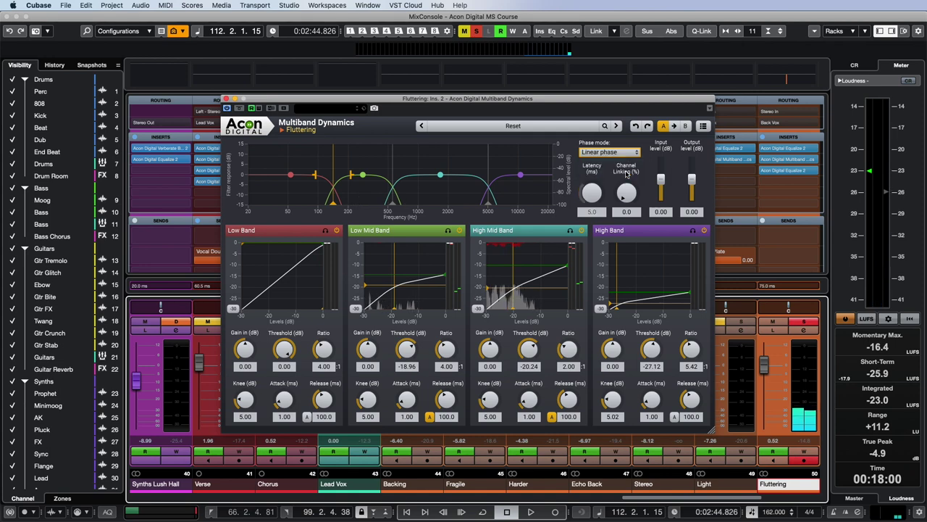
key("space")
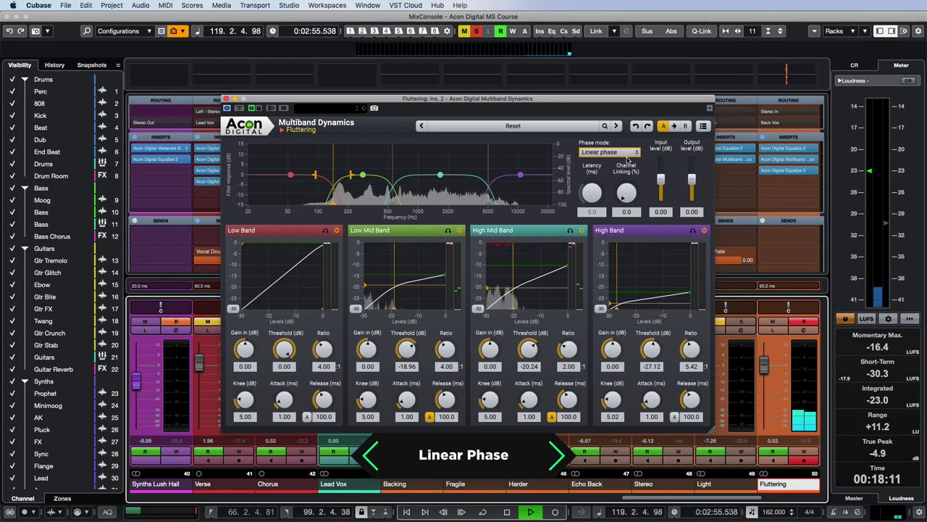
key("space")
left_click(627, 152)
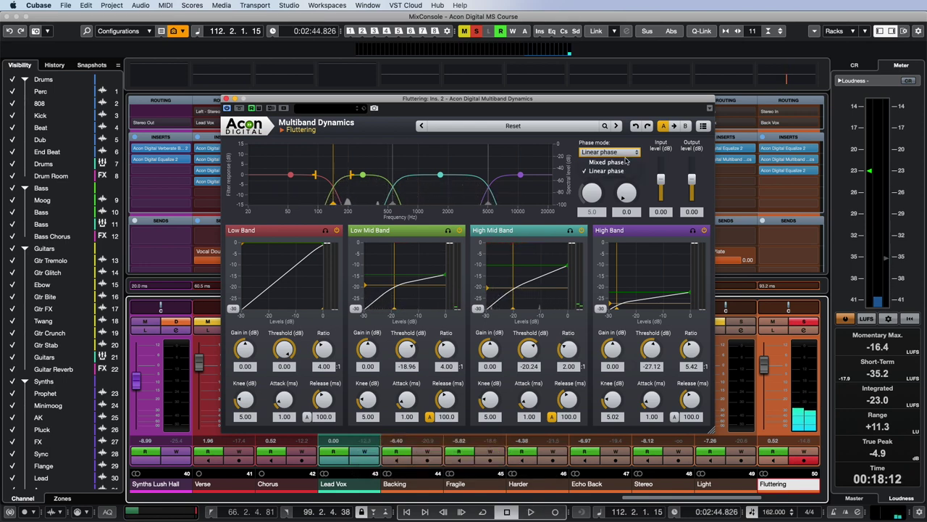
left_click(627, 164)
key("space")
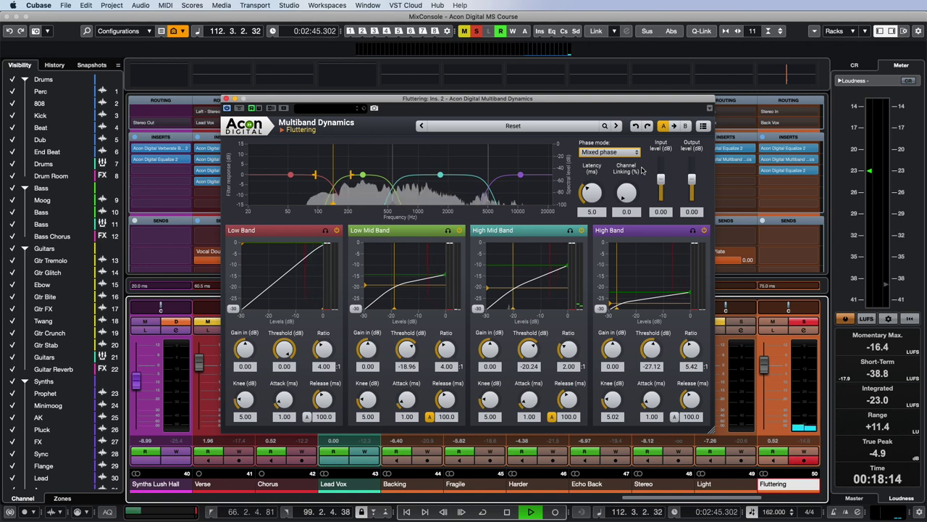